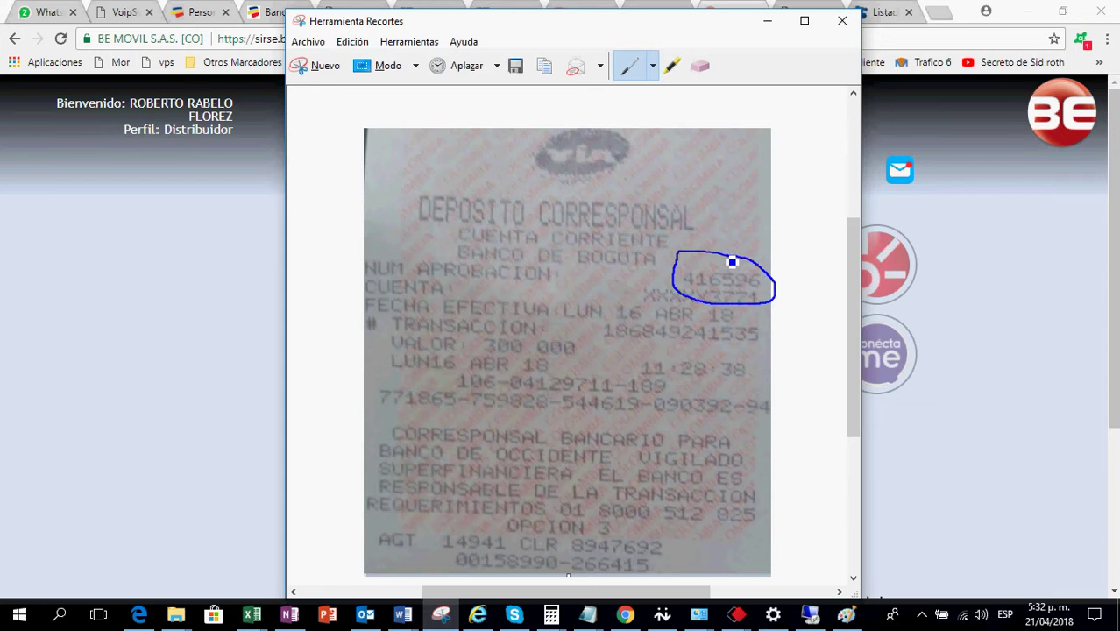
Step: Circle 11:28:38, 300 000 and AGT 14941 on the receipt, then move its window left
mouse_move(741, 354)
mouse_down()
mouse_move(641, 359)
mouse_move(636, 385)
mouse_move(653, 402)
mouse_move(750, 400)
mouse_move(748, 358)
mouse_move(733, 354)
mouse_up()
mouse_move(574, 329)
mouse_down()
mouse_move(499, 325)
mouse_move(479, 340)
mouse_move(507, 378)
mouse_move(583, 367)
mouse_move(580, 342)
mouse_up()
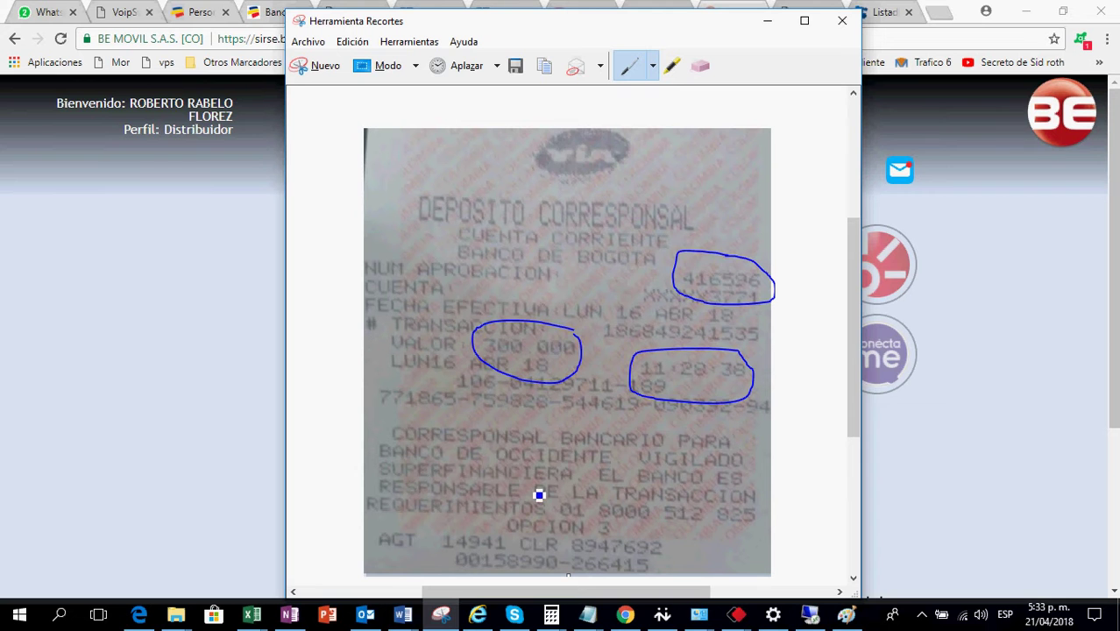
mouse_move(491, 531)
mouse_down()
mouse_move(396, 531)
mouse_move(381, 550)
mouse_move(483, 571)
mouse_move(513, 536)
mouse_move(490, 526)
mouse_up()
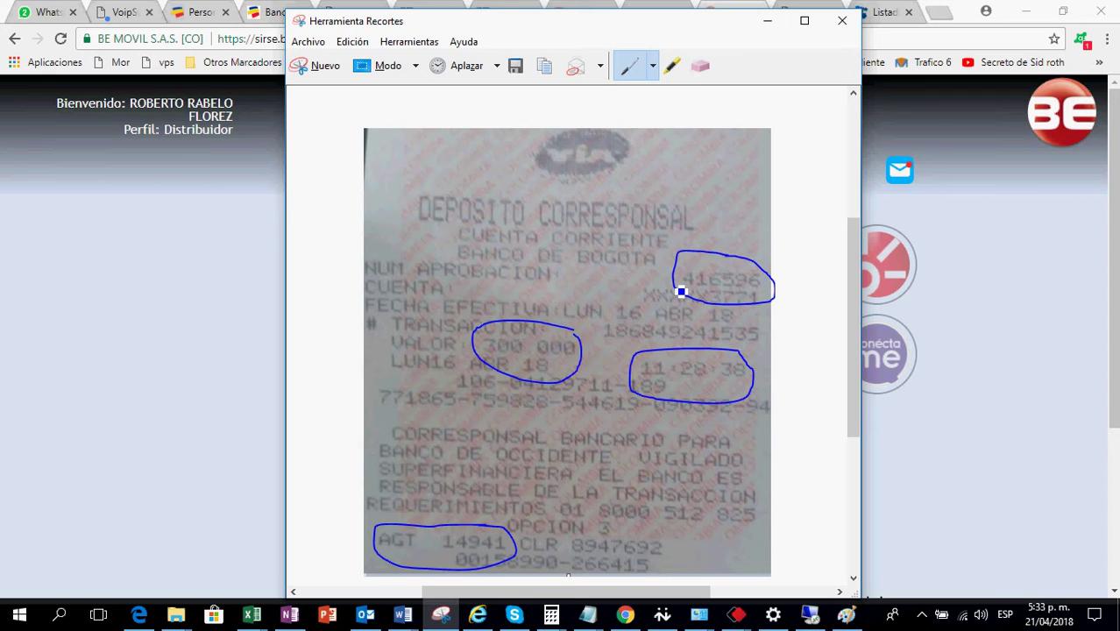
drag(699, 31, 409, 34)
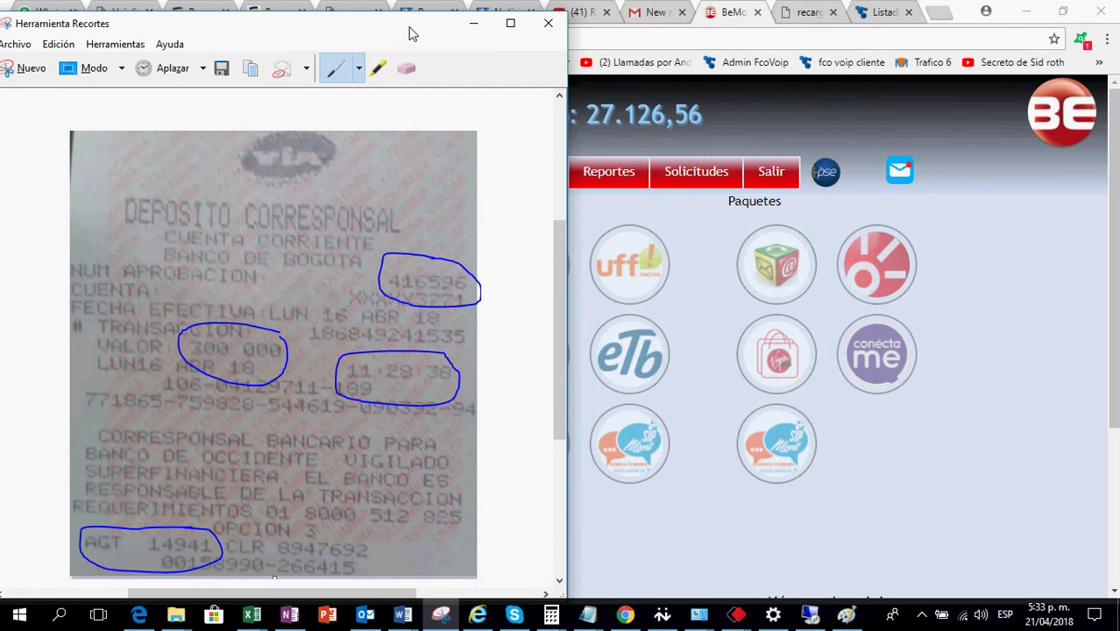
Step: Open Reportar Consignación from the Solicitudes > Consignaciones menu
mouse_move(695, 173)
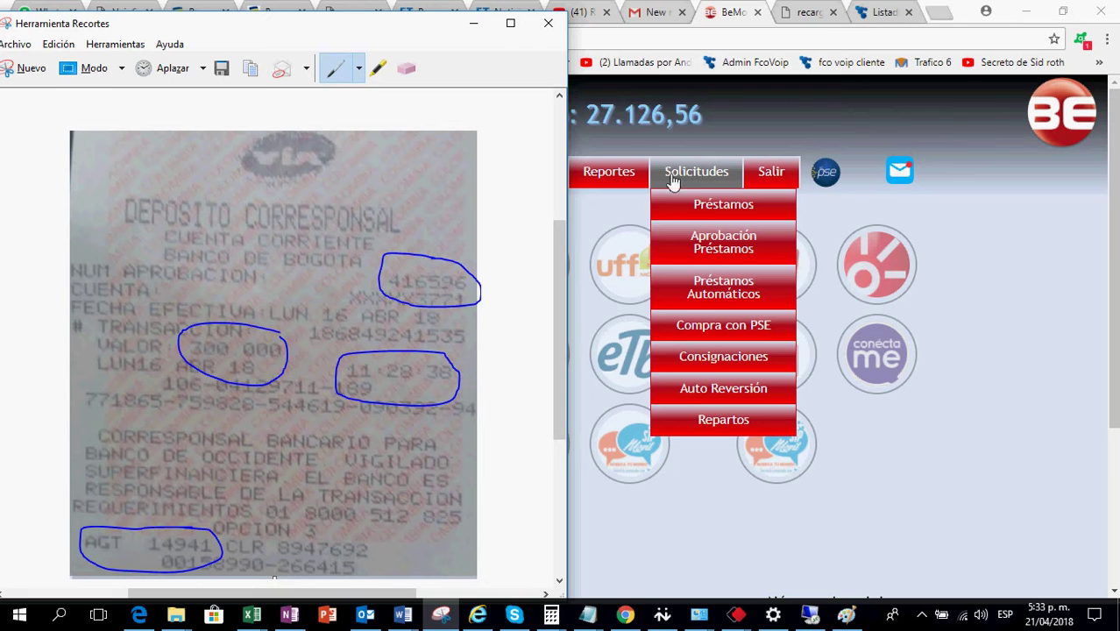
mouse_move(714, 310)
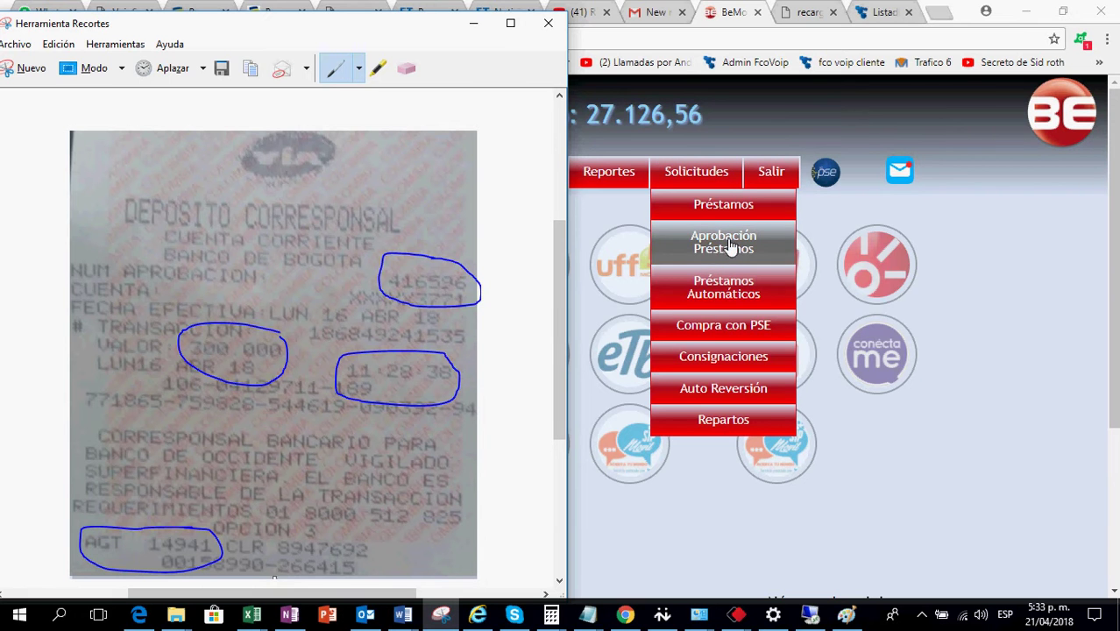
mouse_move(735, 362)
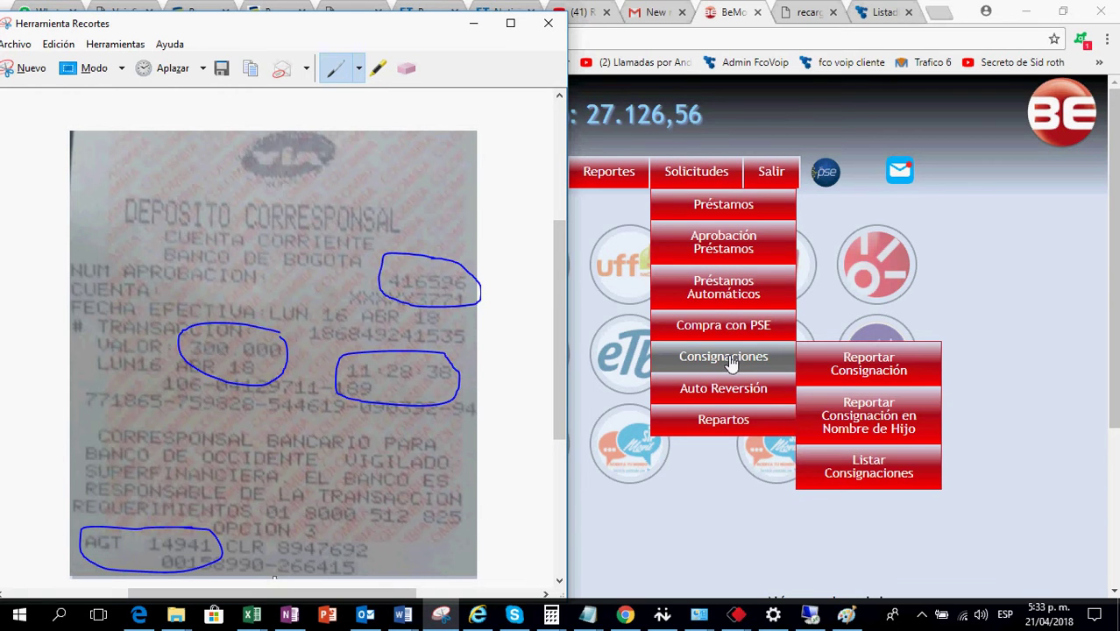
click(867, 365)
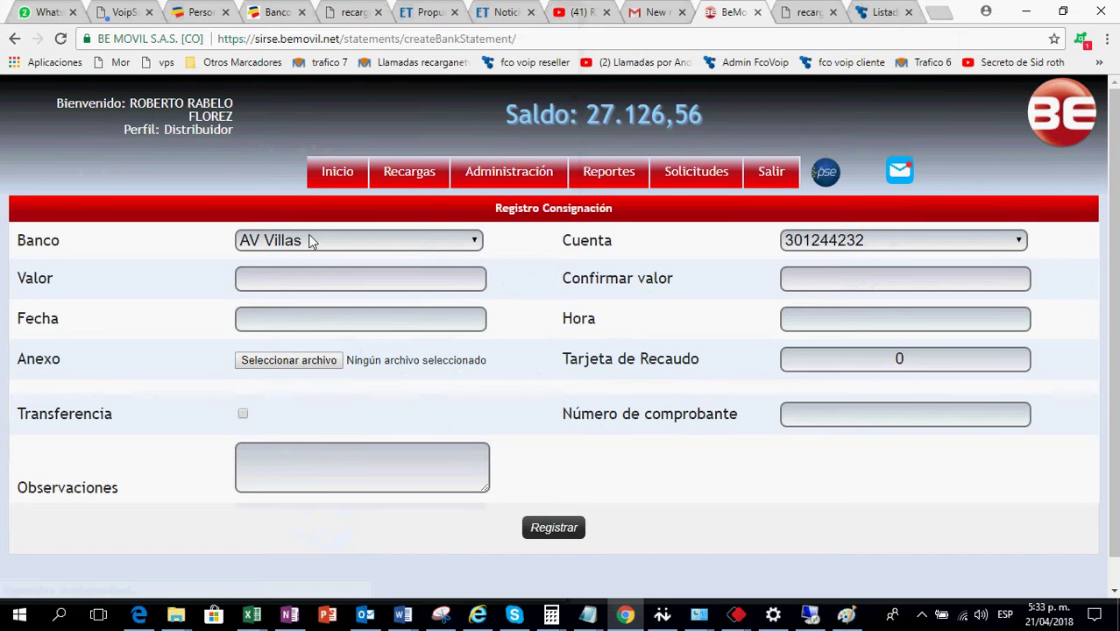
Step: Choose Banco de Bogotá as the deposit bank
click(298, 242)
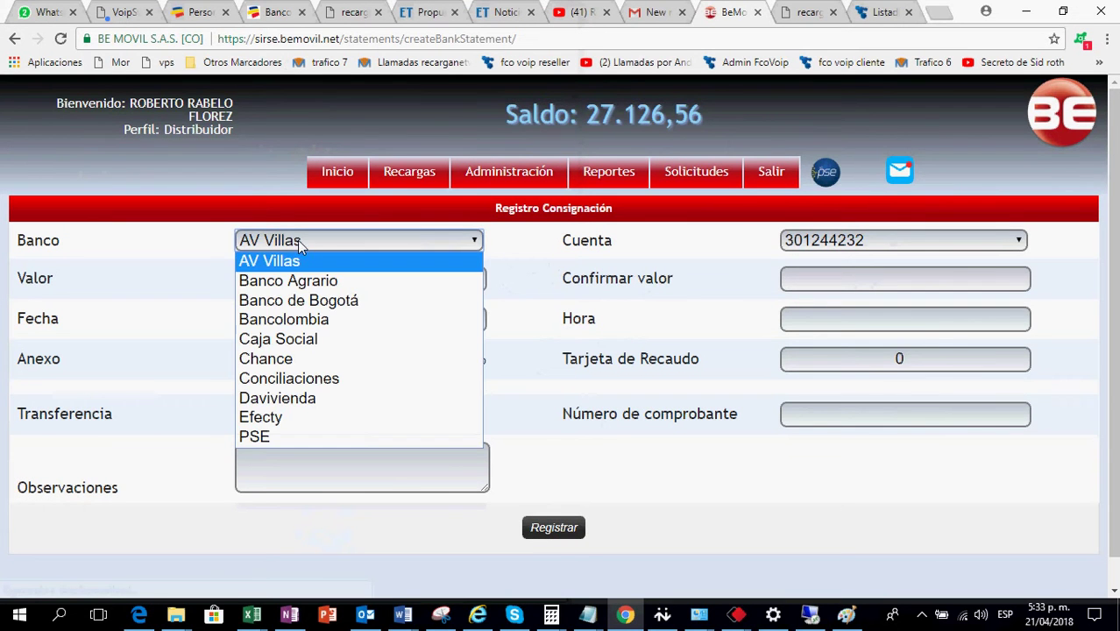
click(321, 308)
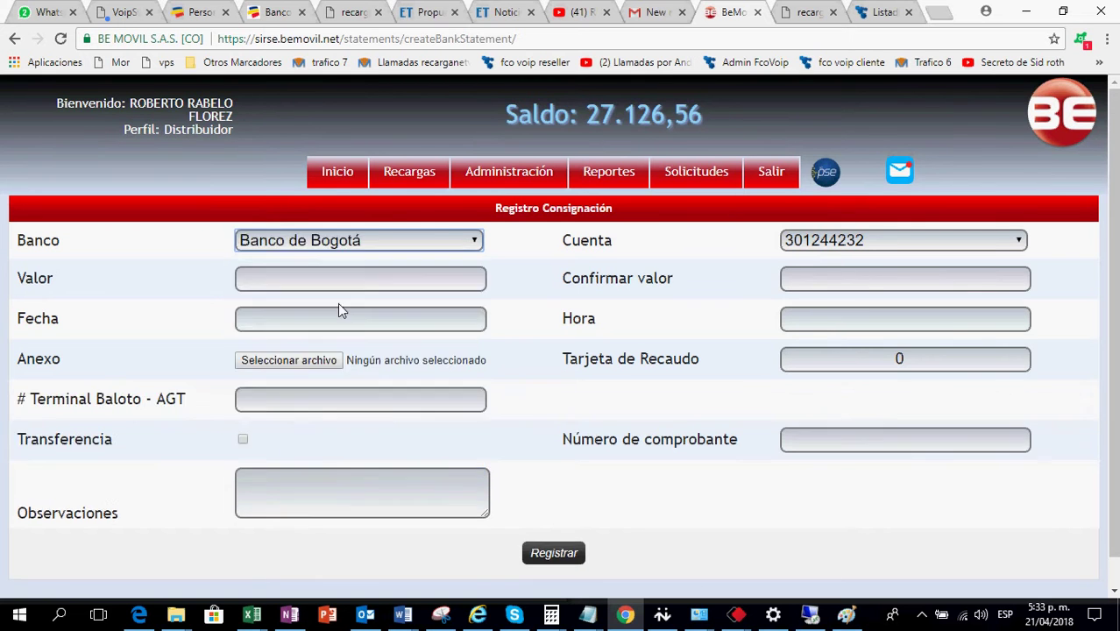
click(292, 288)
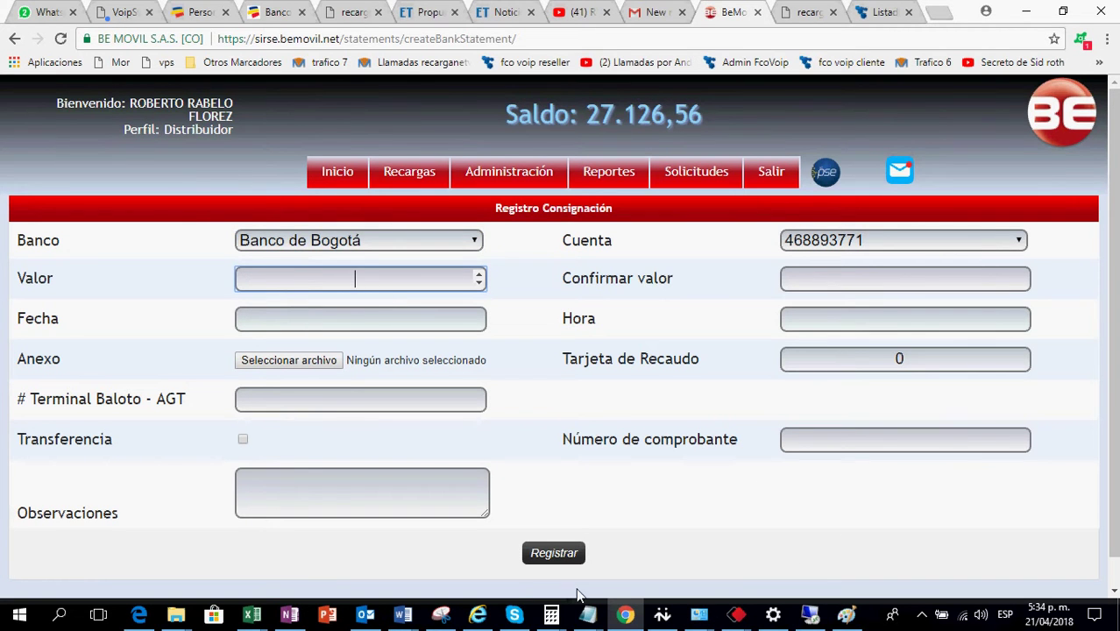
Step: Dismiss the 'Valor no permitido' alert and enter 300000 in both Valor and Confirmar valor
click(442, 617)
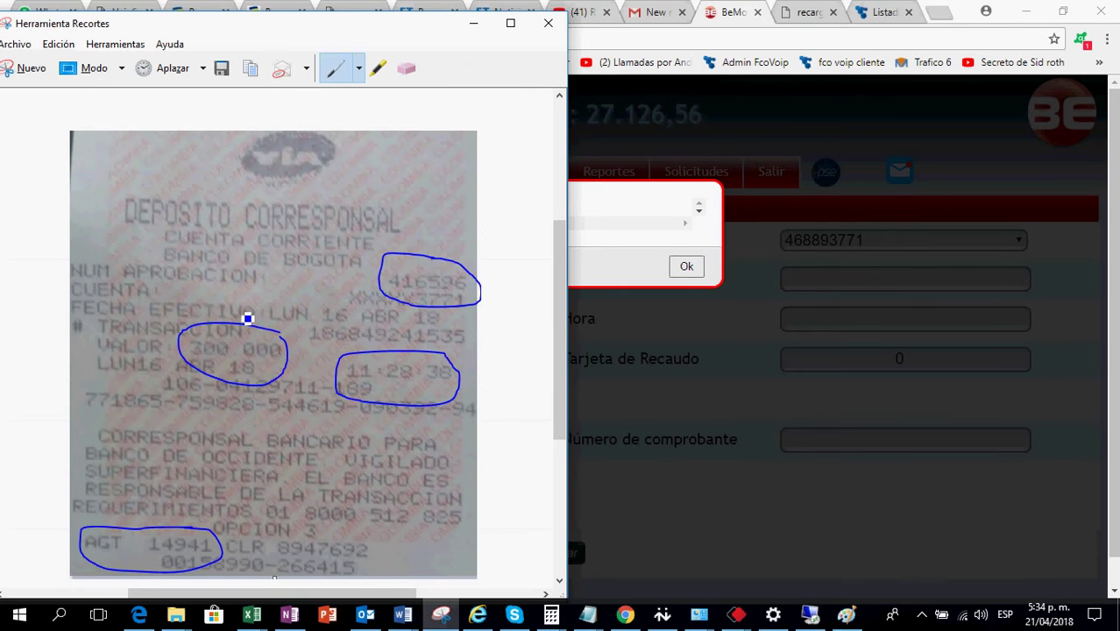
click(474, 24)
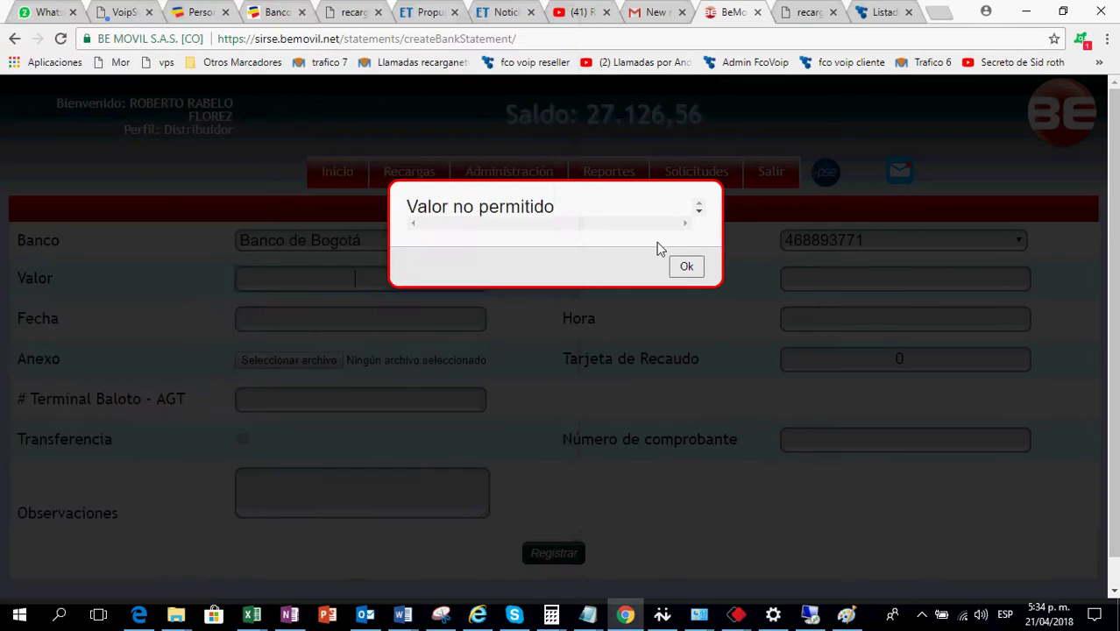
click(681, 268)
text(300000)
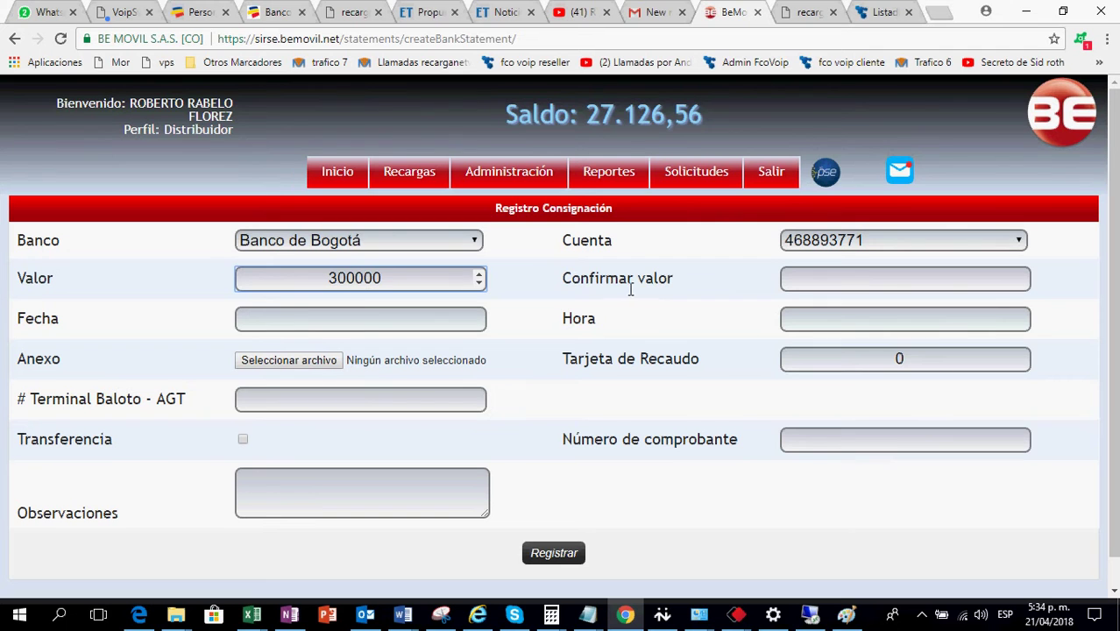
drag(561, 279, 750, 285)
click(822, 286)
text(300000)
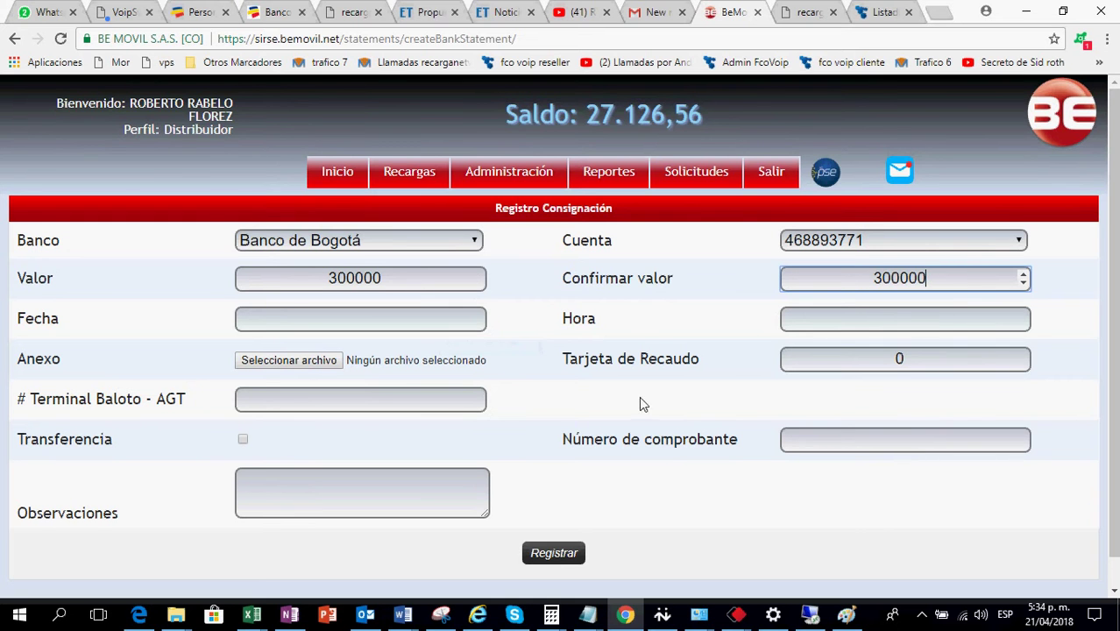
click(440, 614)
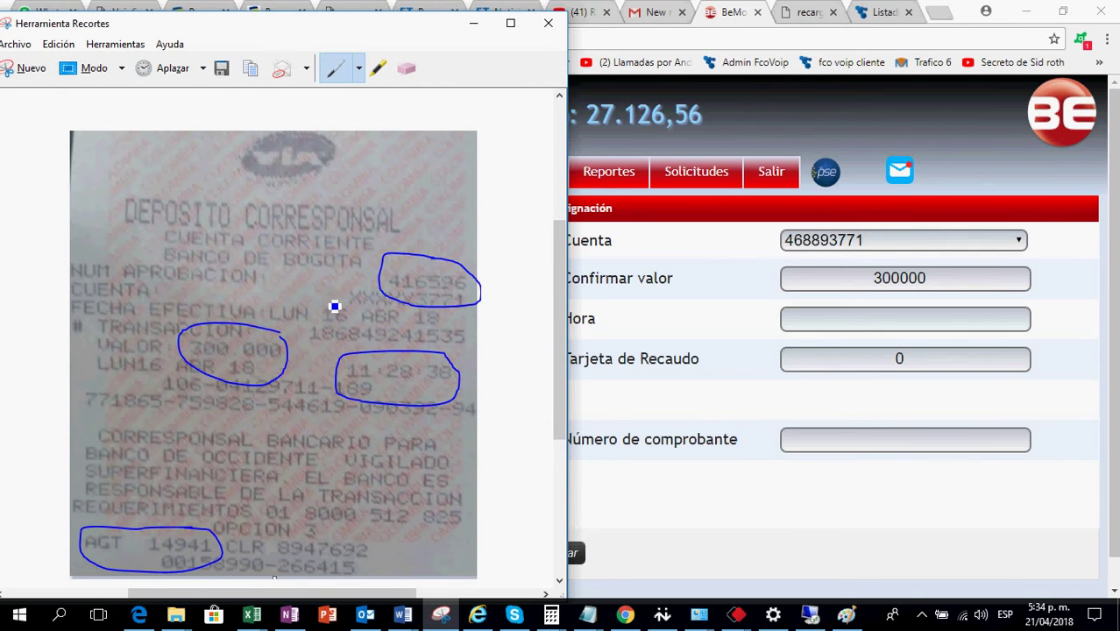
Step: Circle the receipt's effective date and set Fecha to 2018-04-16
mouse_move(264, 300)
mouse_down()
mouse_move(82, 298)
mouse_move(78, 316)
mouse_move(423, 342)
mouse_move(473, 330)
mouse_move(268, 300)
mouse_move(278, 301)
mouse_up()
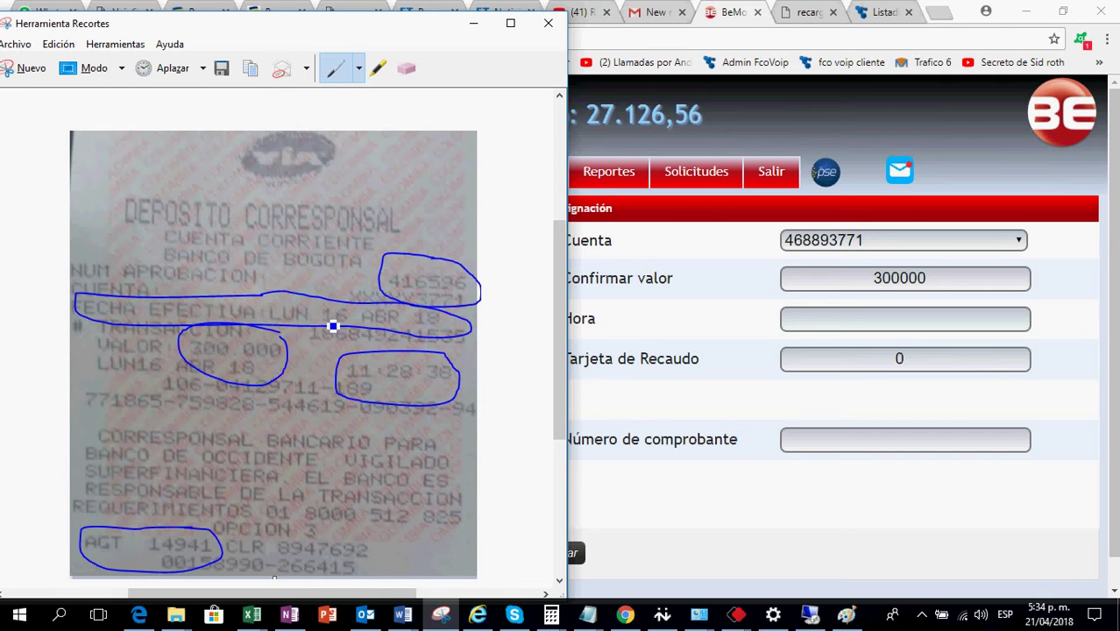
click(467, 34)
click(362, 326)
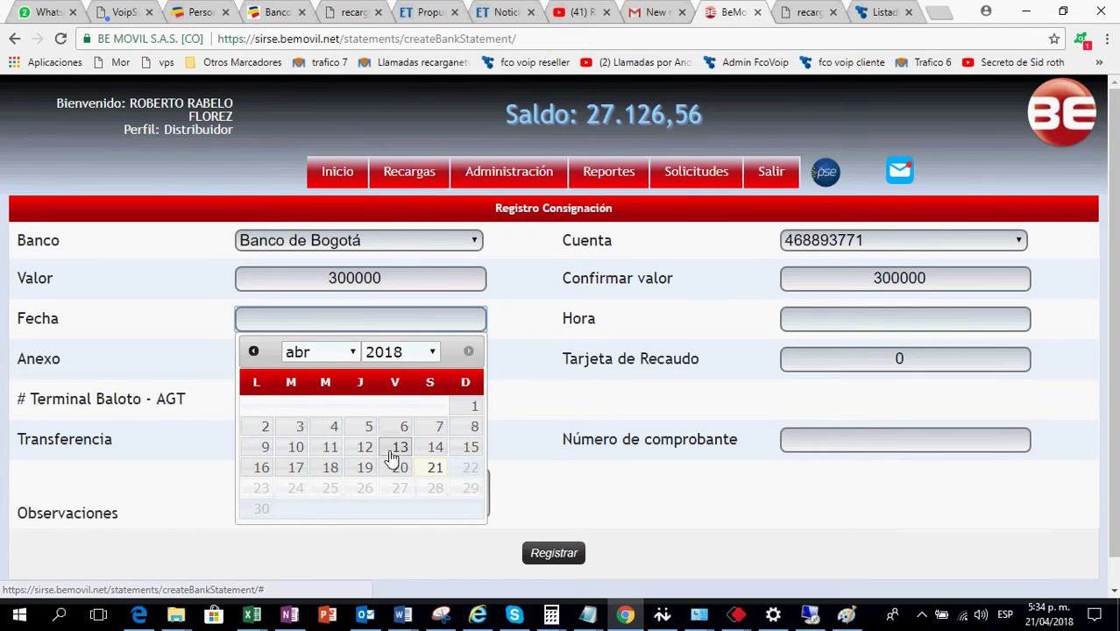
click(267, 468)
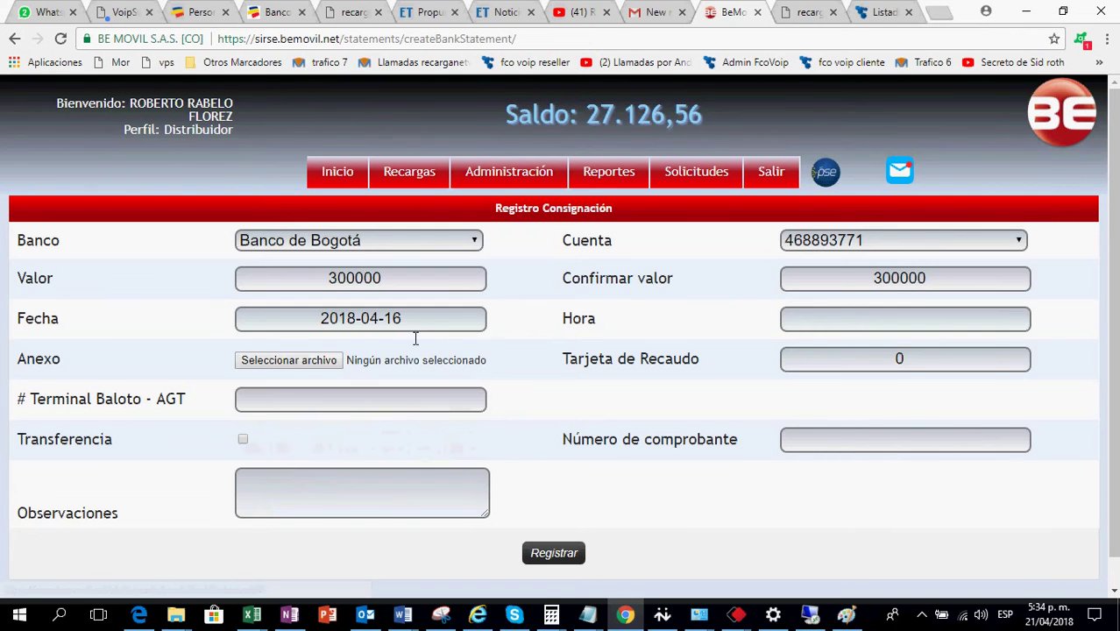
click(435, 321)
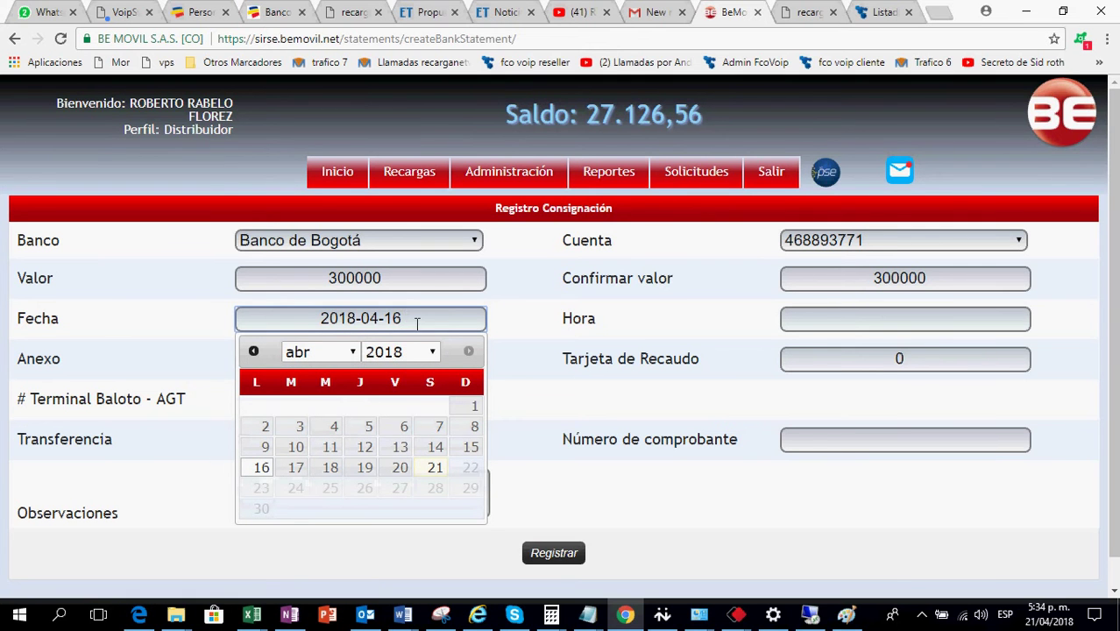
click(445, 618)
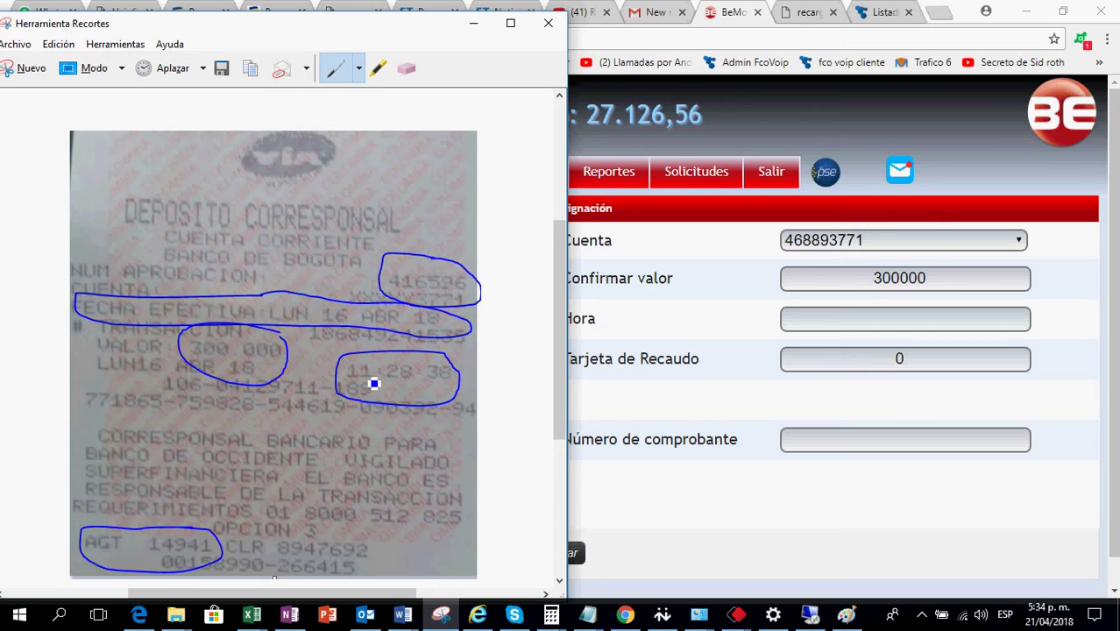
Step: Set the Hora to 11:28:38
click(835, 324)
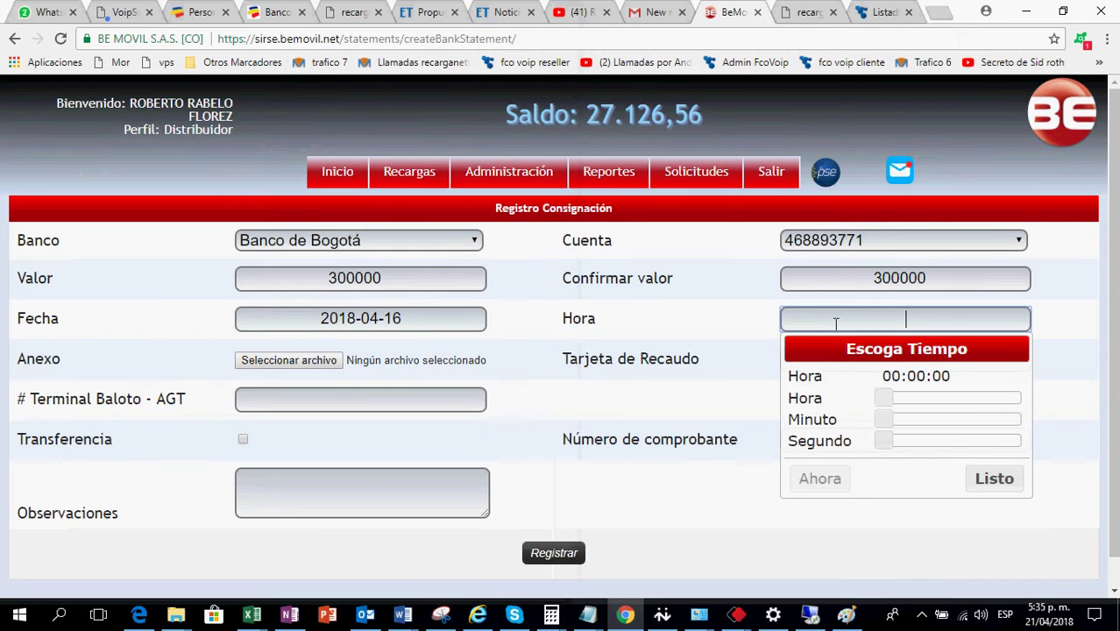
text(11)
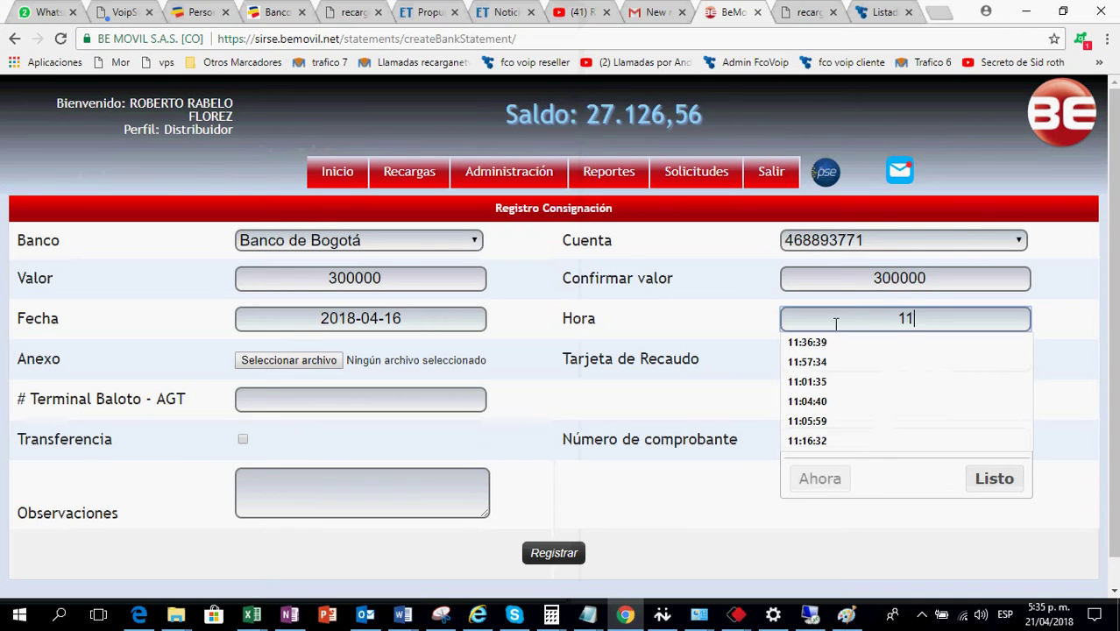
text(:28:38)
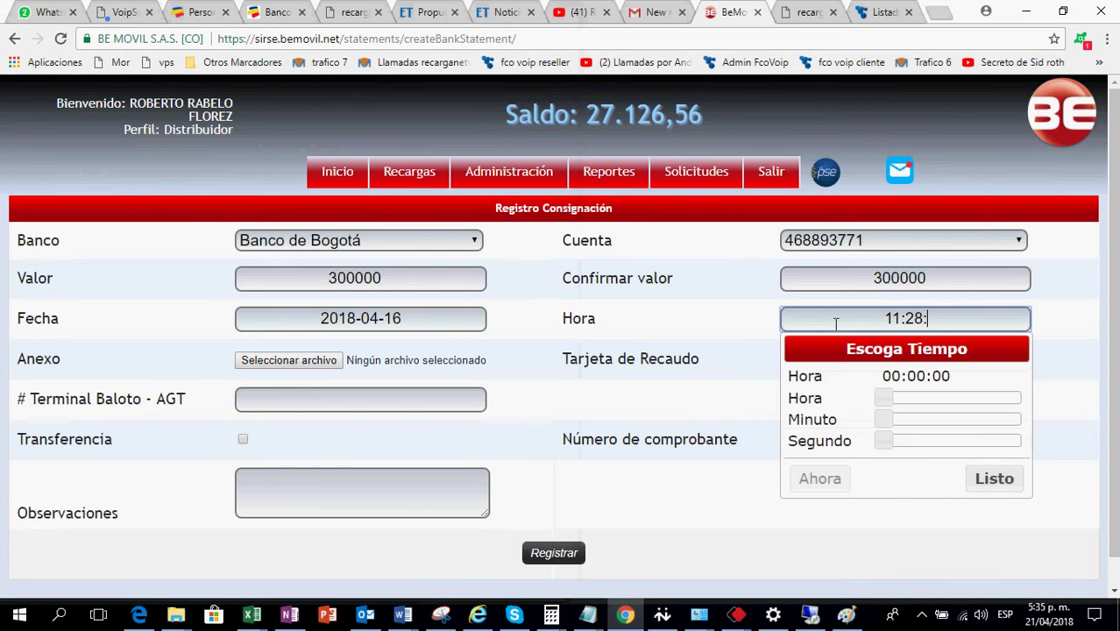
click(993, 482)
click(446, 618)
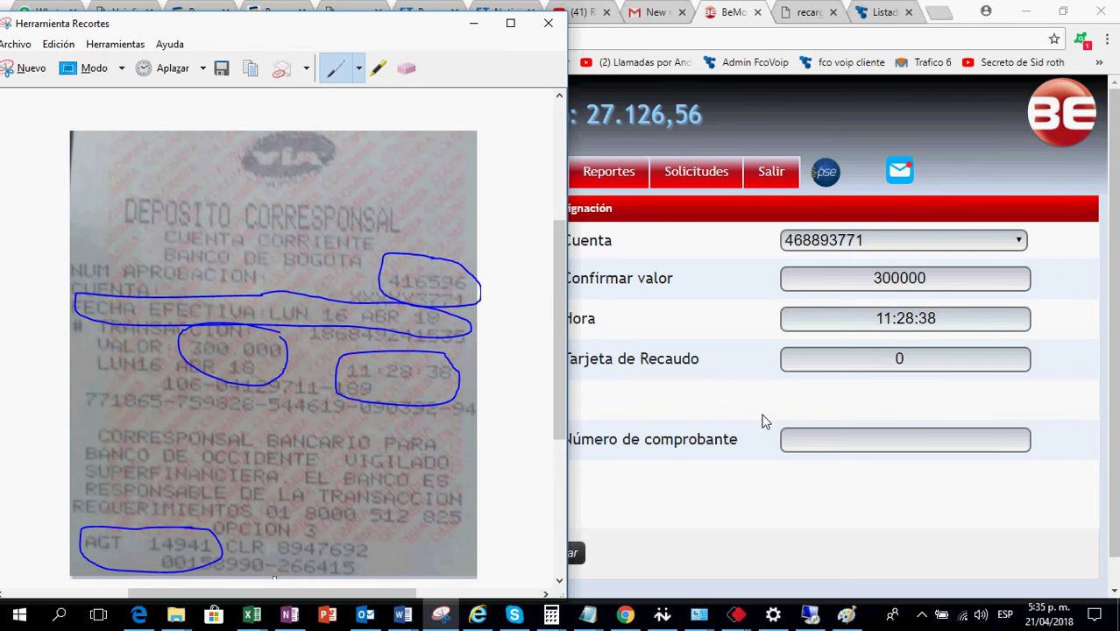
Step: Enter 416596 as the Número de comprobante
click(801, 441)
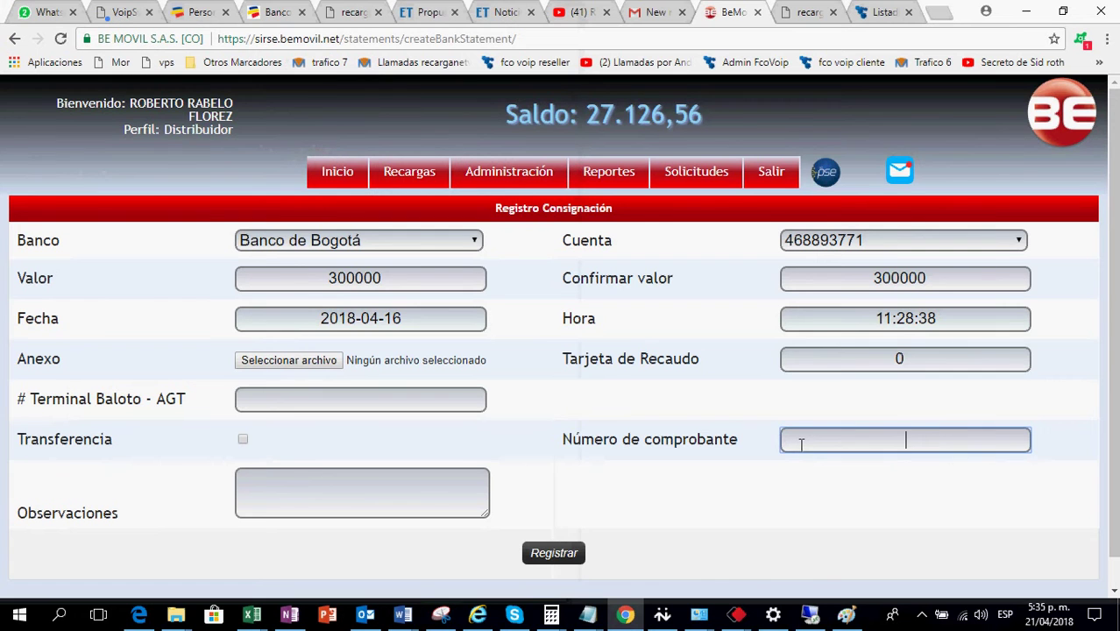
text(416596)
click(441, 616)
click(441, 618)
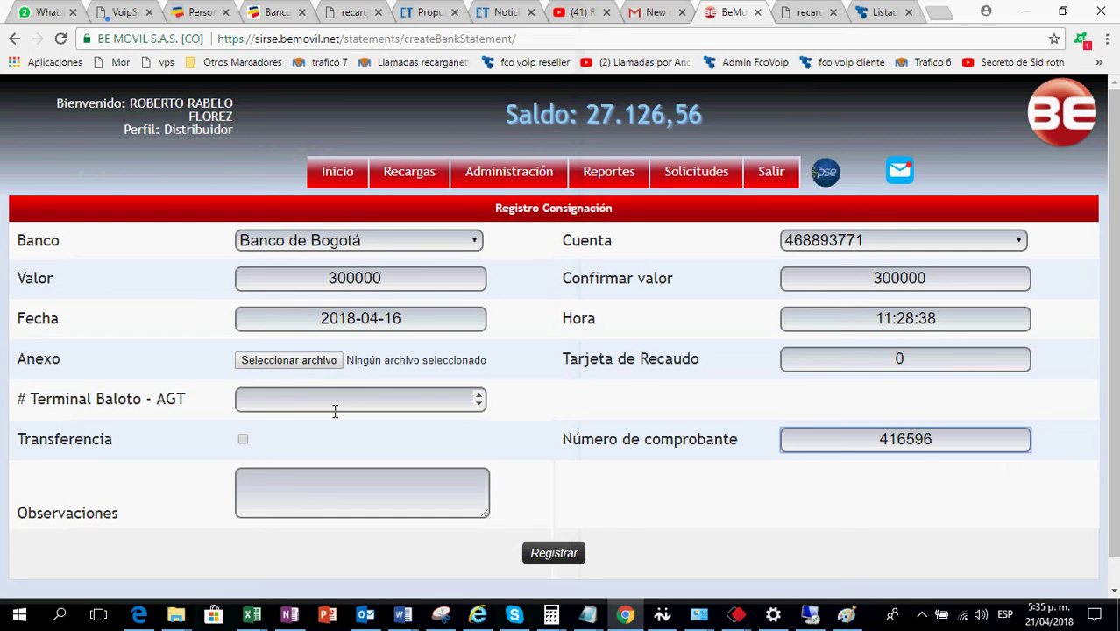
Step: Enter 14941 as the Terminal Baloto - AGT number, checked against the receipt
click(441, 615)
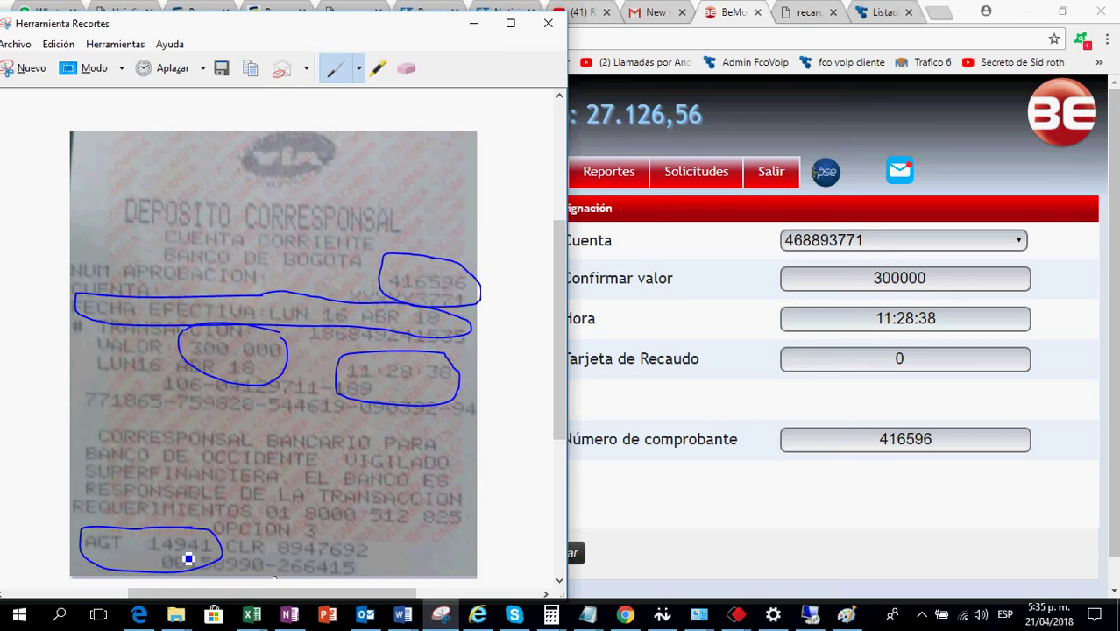
click(719, 523)
click(300, 402)
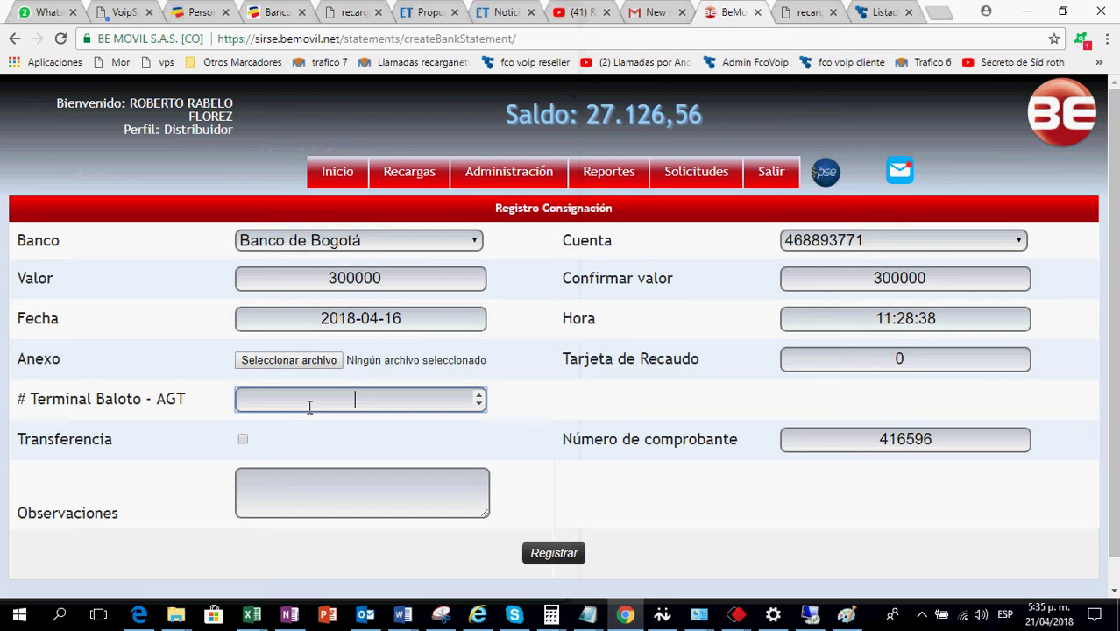
text(14941)
click(441, 615)
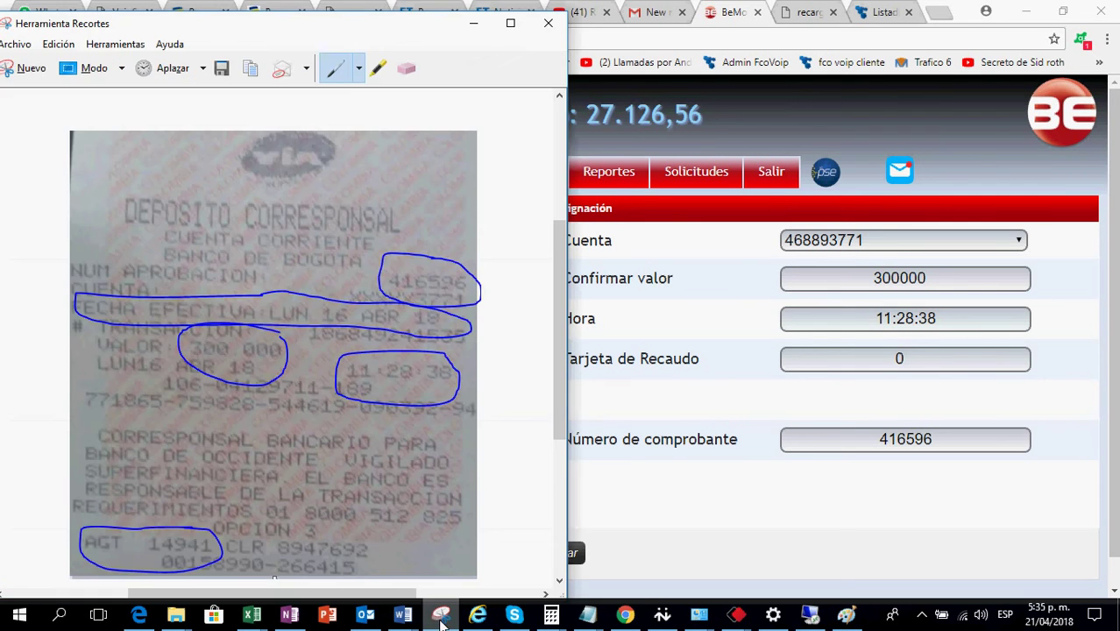
click(441, 616)
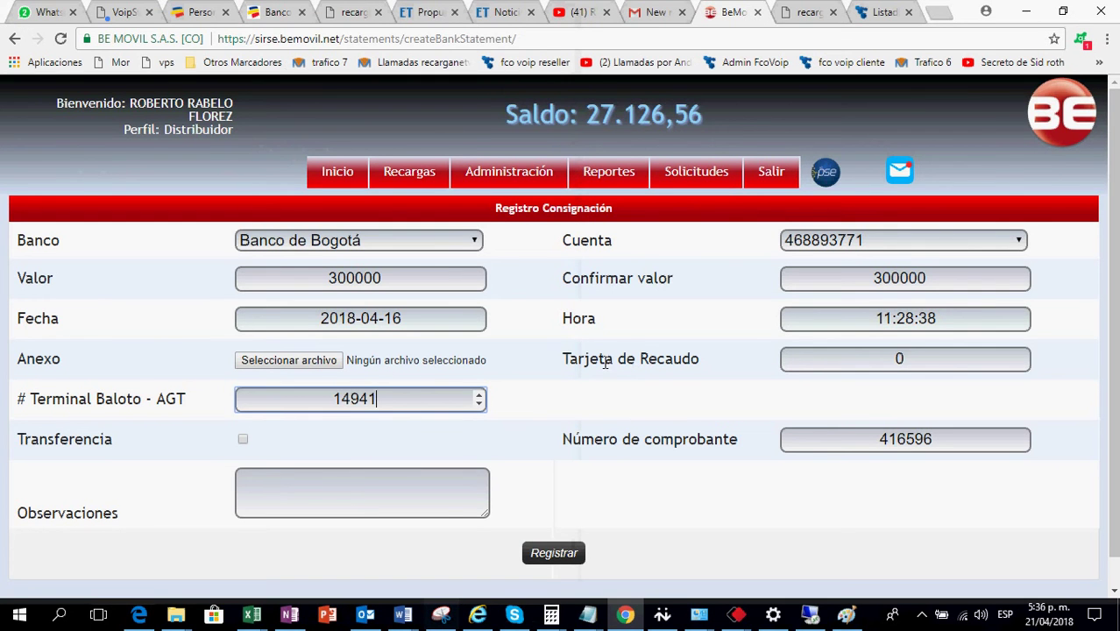
Step: Leave the Tarjeta de Recaudo value at 0
double_click(876, 365)
key(Left)
click(933, 364)
Step: Write an Observaciones note stating who made the deposit
click(349, 502)
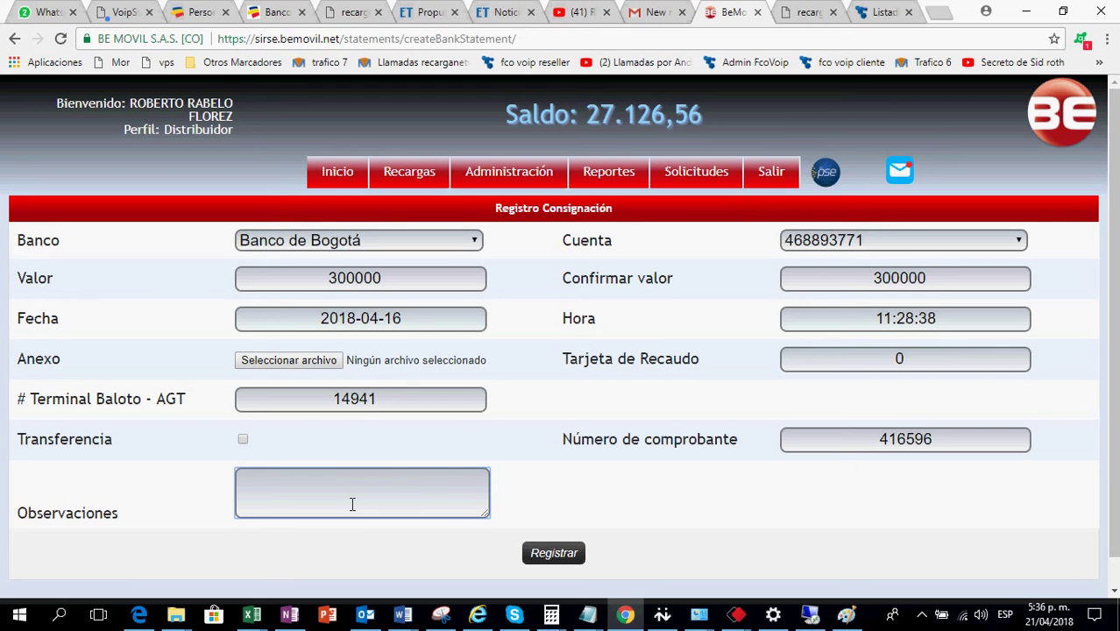
text(consignadfo)
key(BackSpace)
key(BackSpace)
text(o por pedr)
key(BackSpace)
text(dro)
Step: Submit the form with Registrar, raising the Saldo to 29.436,56
click(566, 555)
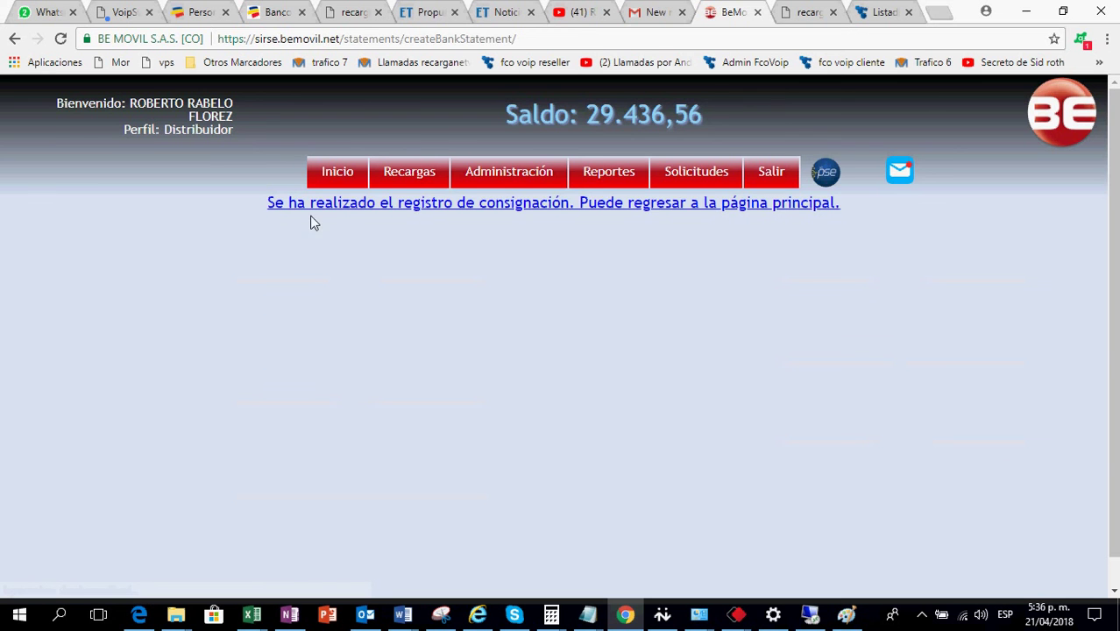
mouse_move(547, 176)
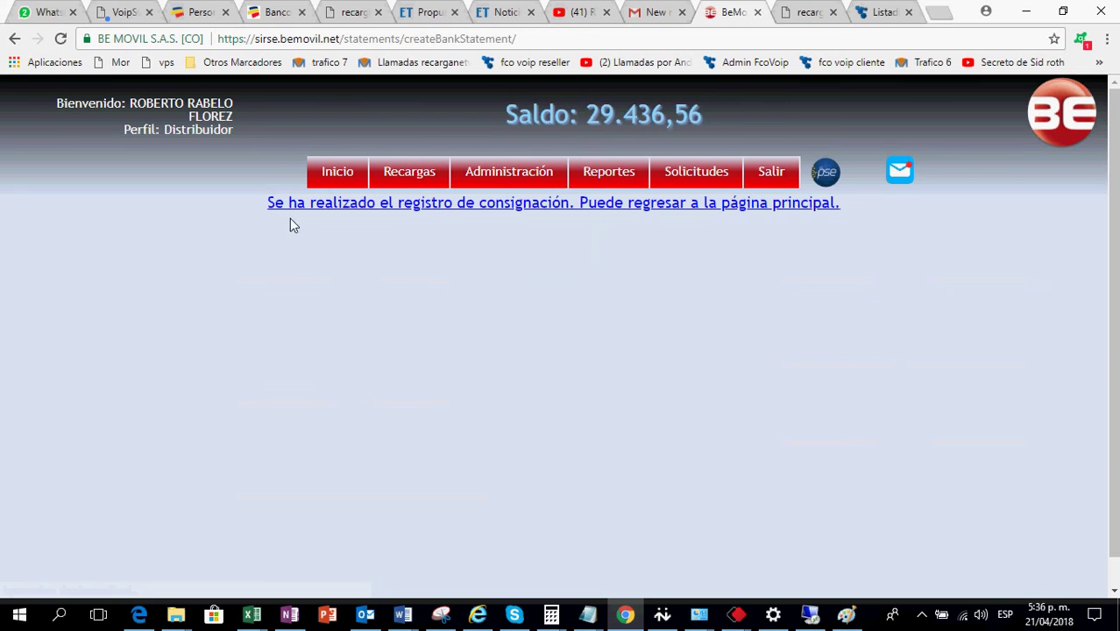